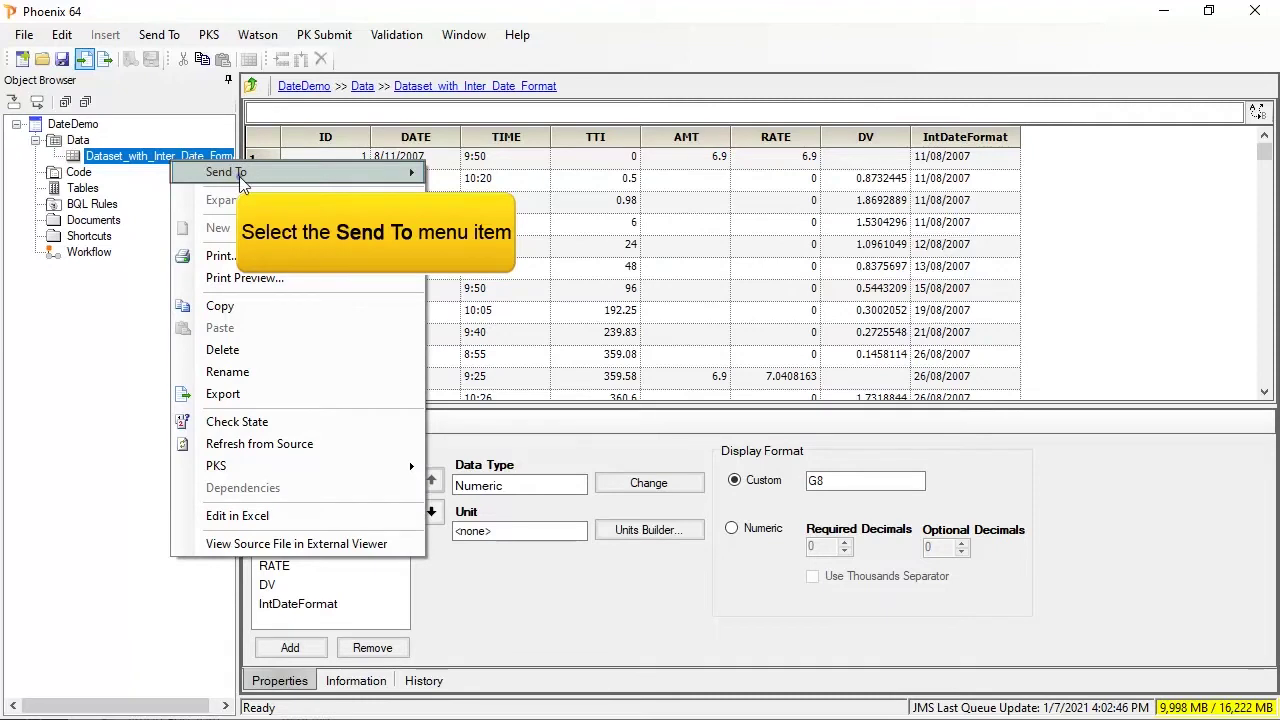
Step: Send the Dataset_with_Inter_Date_Format dataset to a new Maximum Likelihood Models object
{"action": "left_click", "coordinate": [240, 183]}
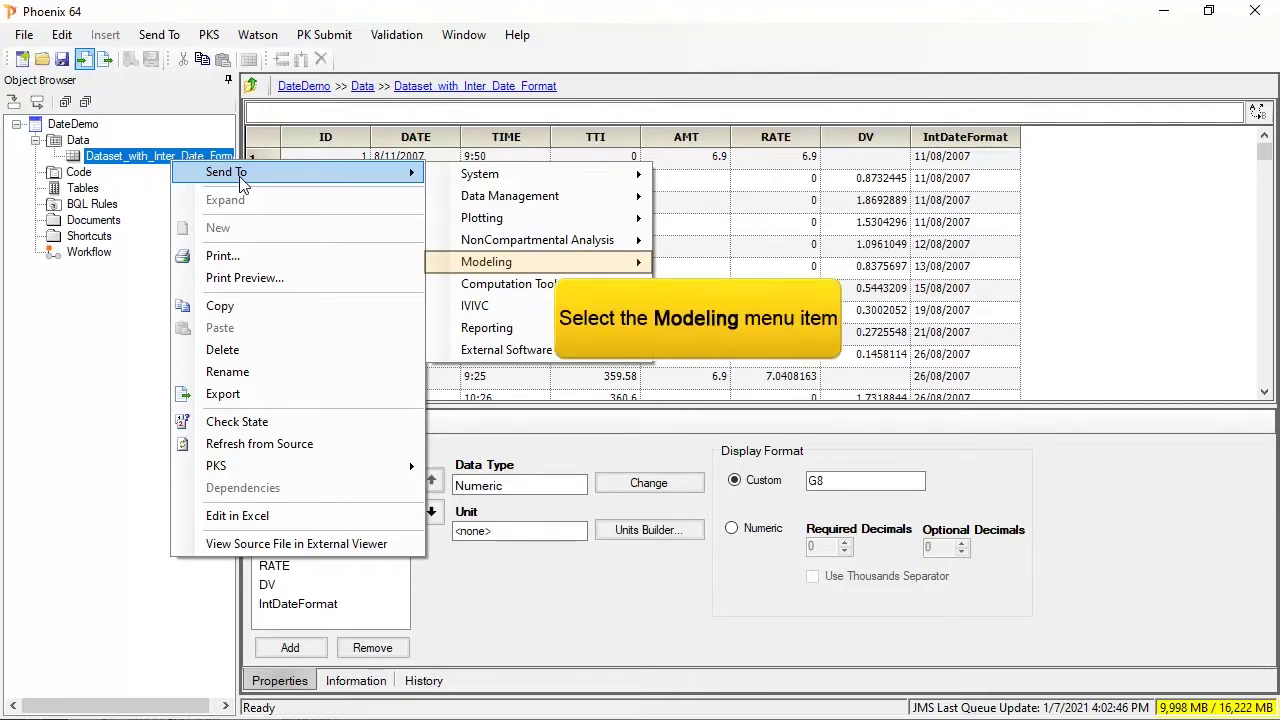
{"action": "left_click", "coordinate": [555, 264]}
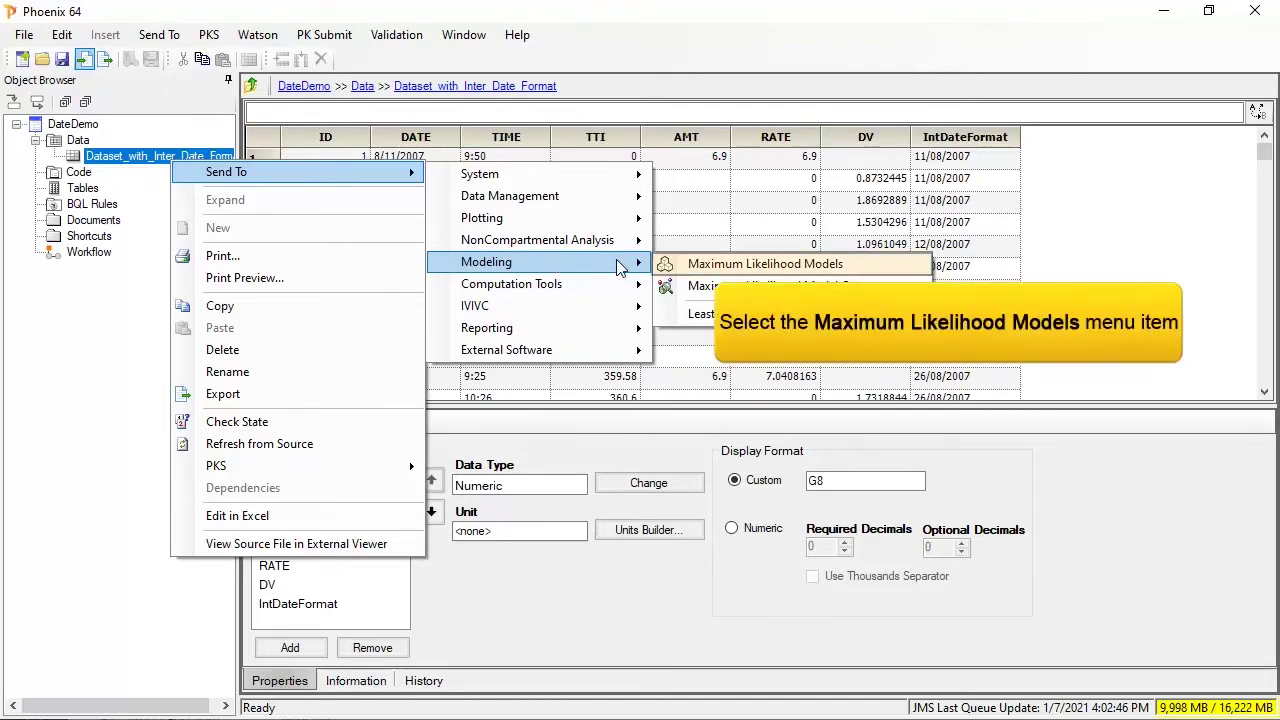
{"action": "left_click", "coordinate": [715, 265]}
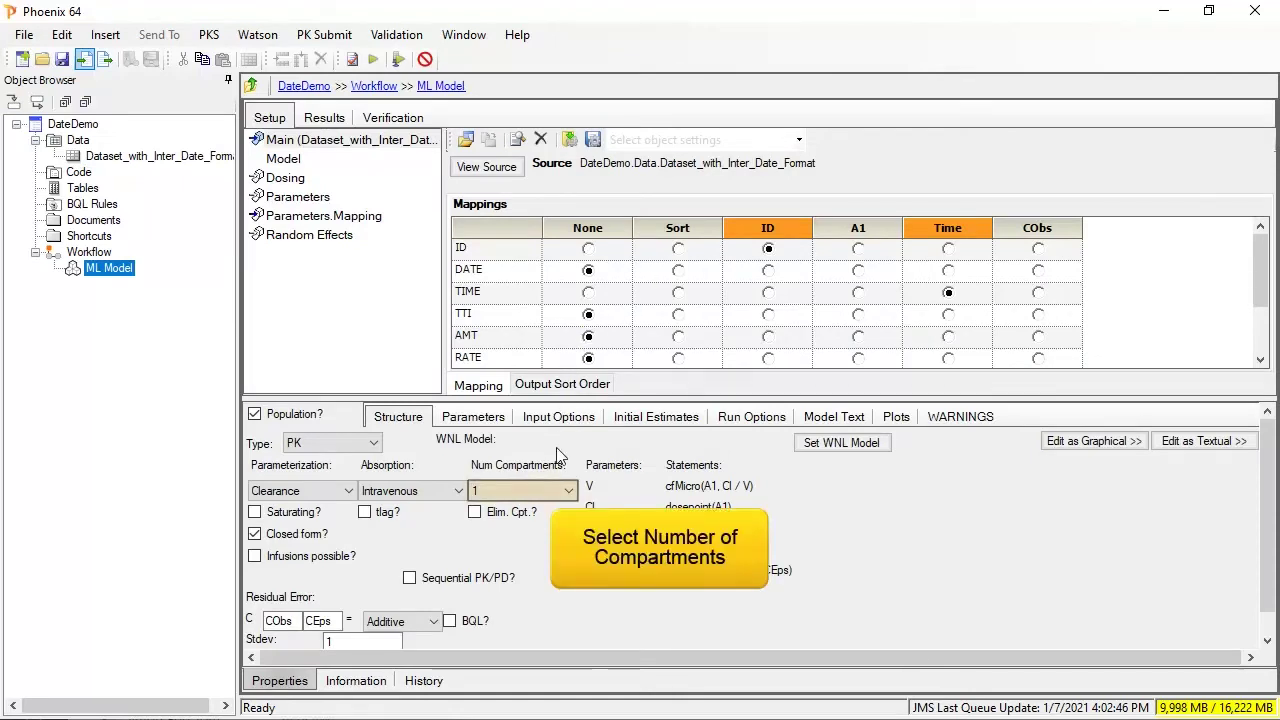
Step: Configure the model structure with 2 compartments, infusions possible and a Multiplicative residual error
{"action": "left_click", "coordinate": [557, 490]}
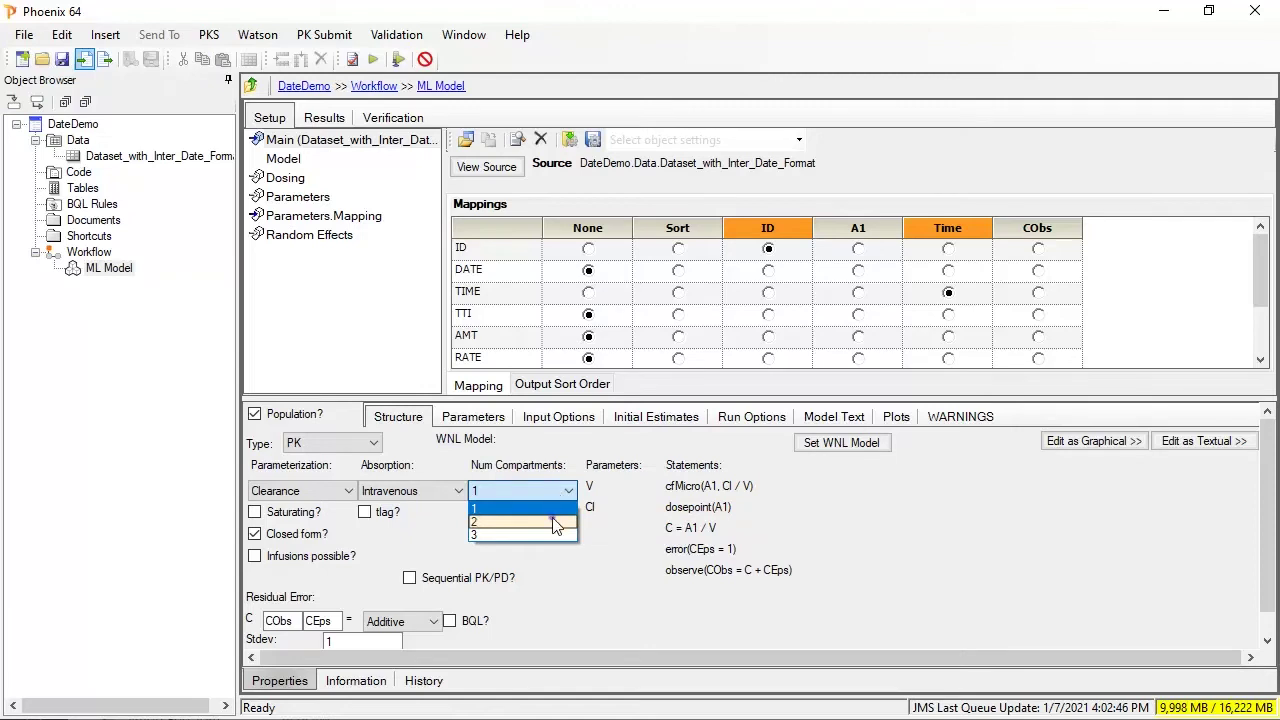
{"action": "left_click", "coordinate": [552, 517]}
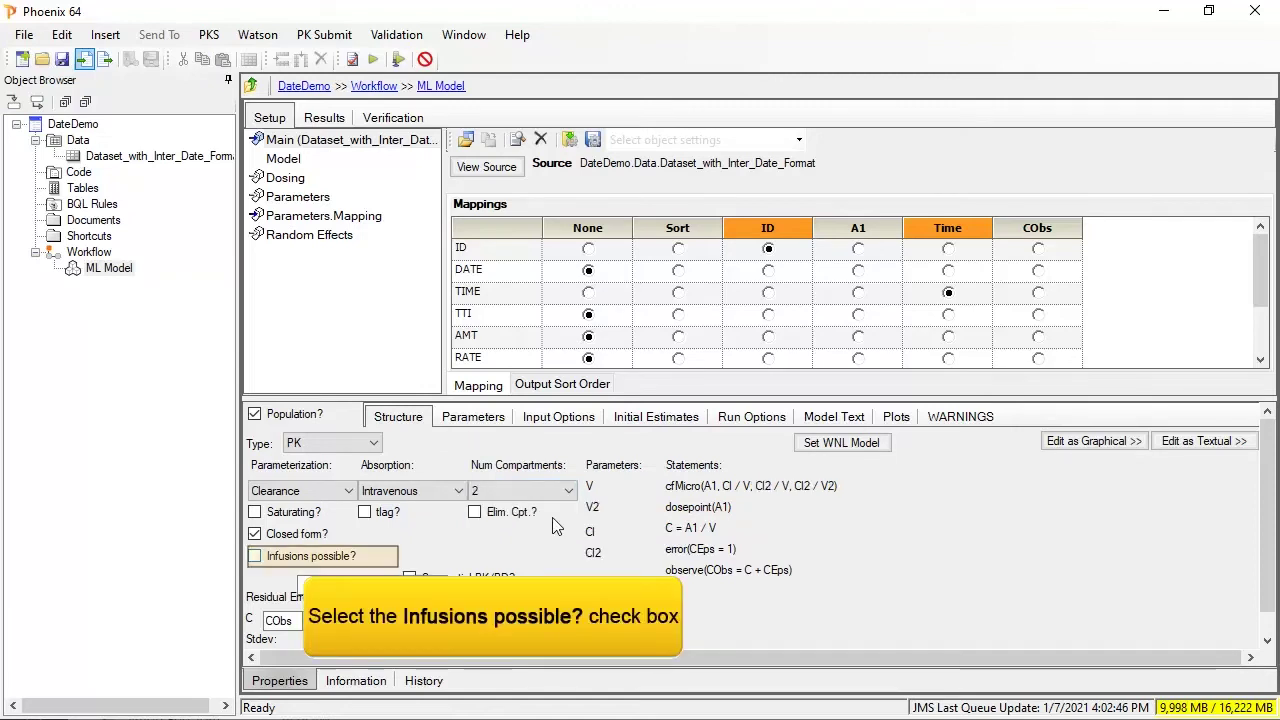
{"action": "left_click", "coordinate": [255, 556]}
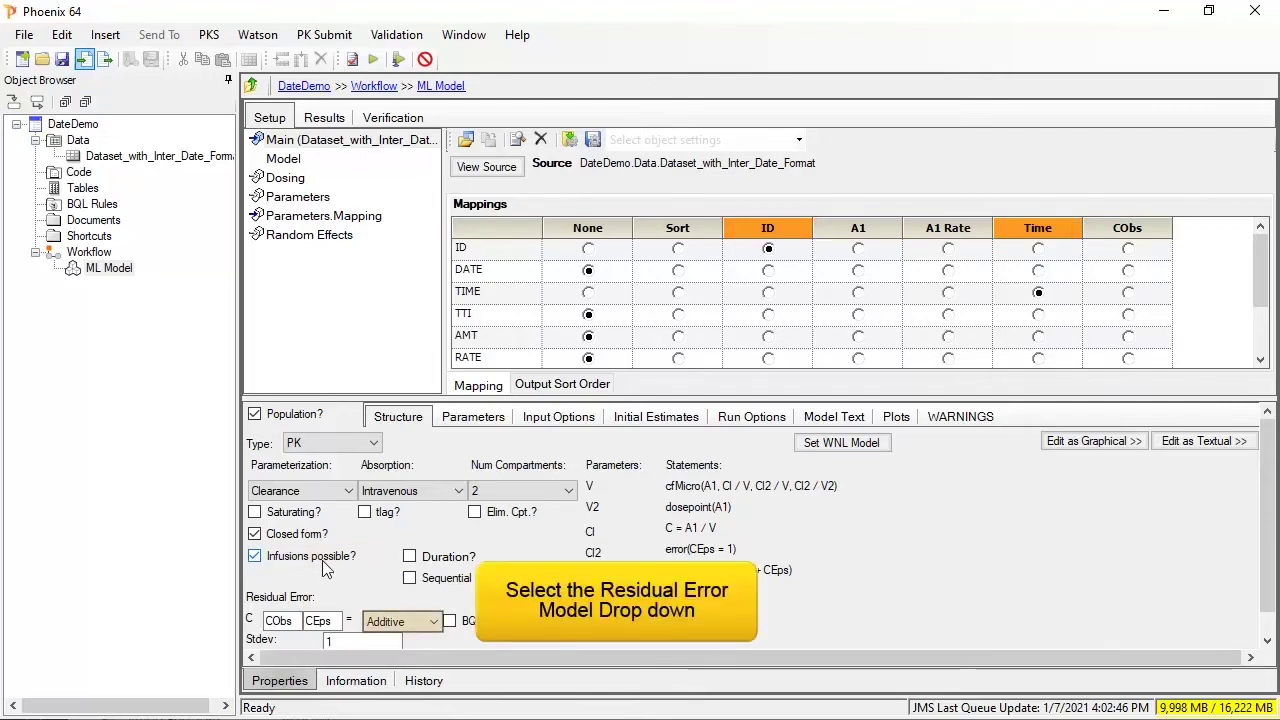
{"action": "left_click", "coordinate": [399, 618]}
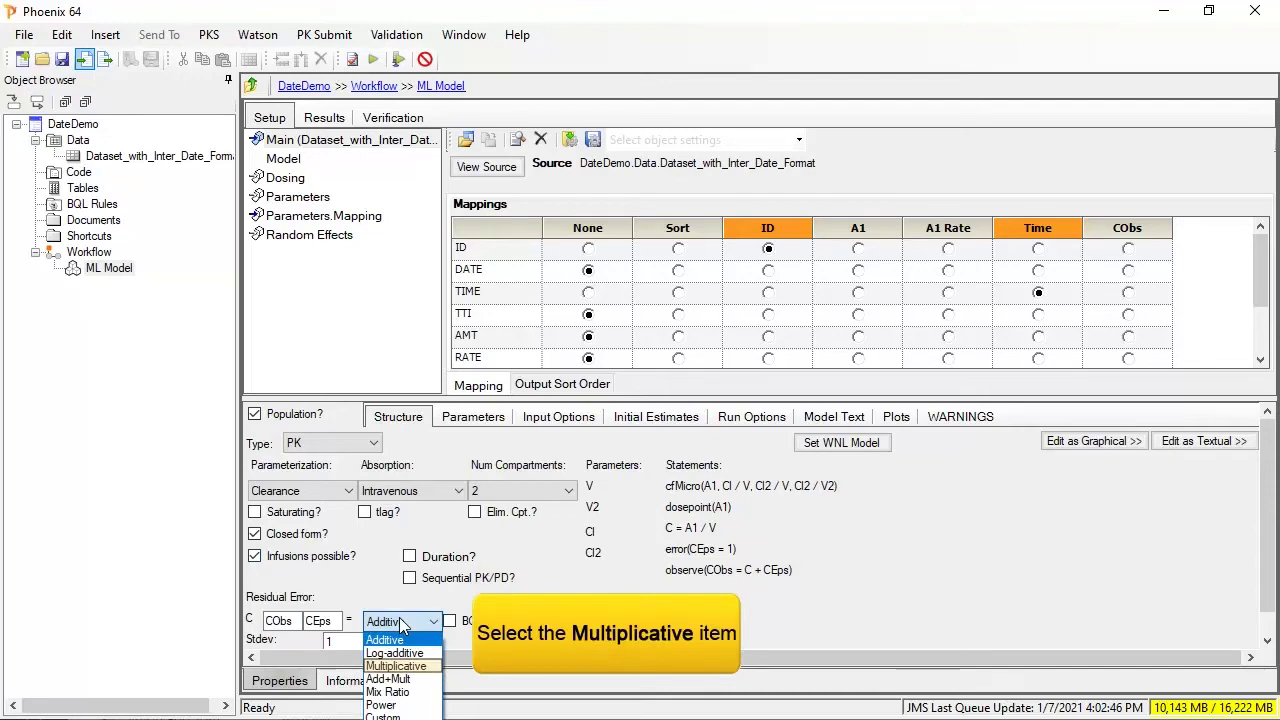
{"action": "left_click", "coordinate": [398, 665]}
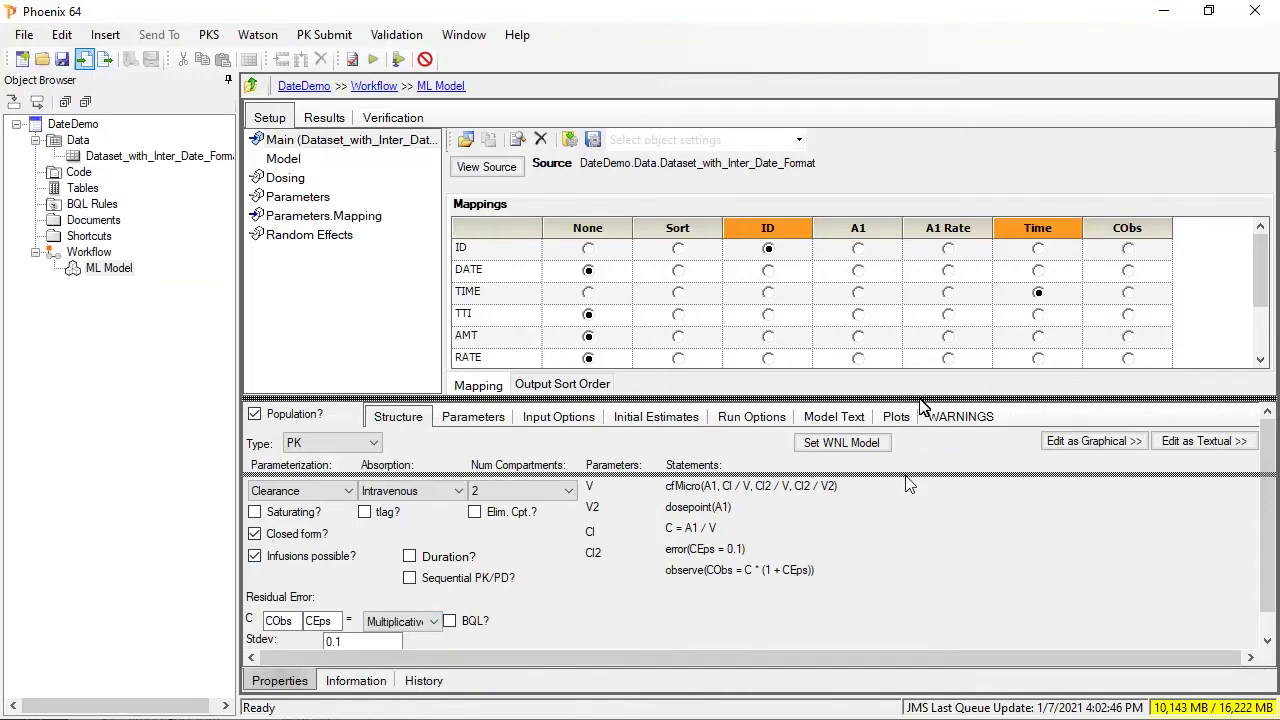
Step: Map the RATE column to A1 Rate, AMT to A1 and DV to CObs in the main mappings
{"action": "left_click_drag", "start_coordinate": [914, 397], "coordinate": [920, 477]}
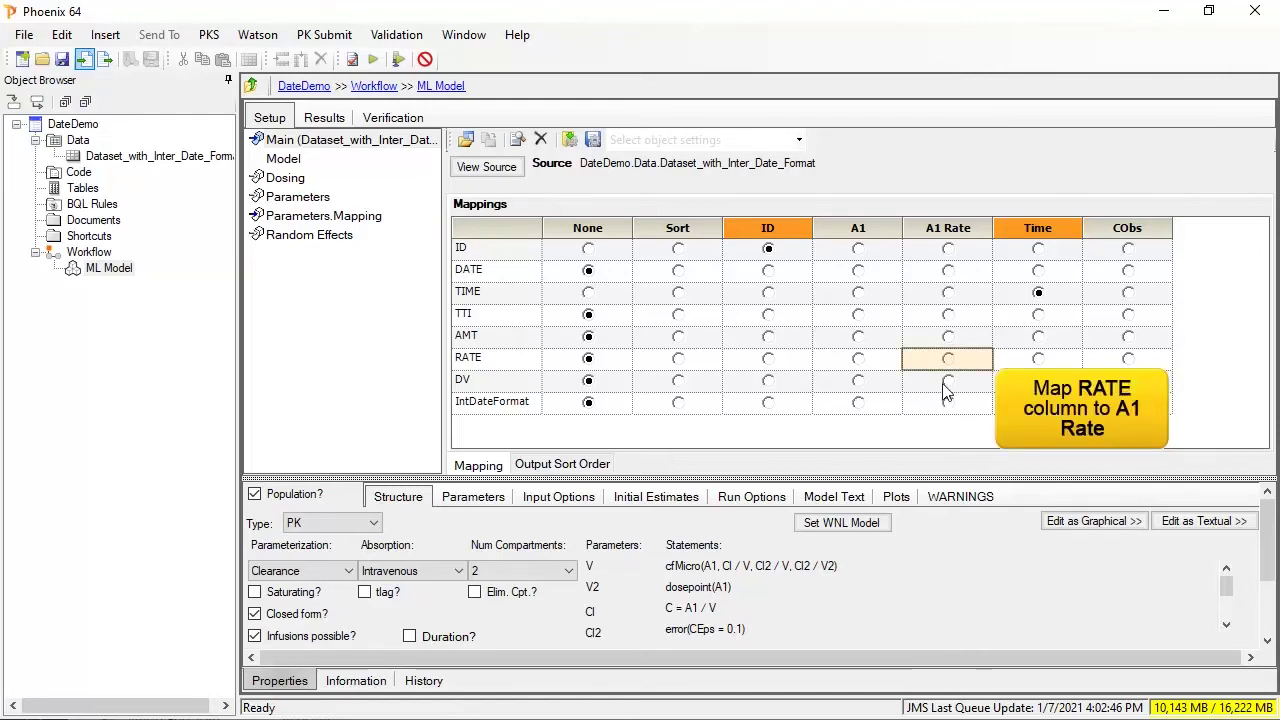
{"action": "left_click", "coordinate": [948, 360]}
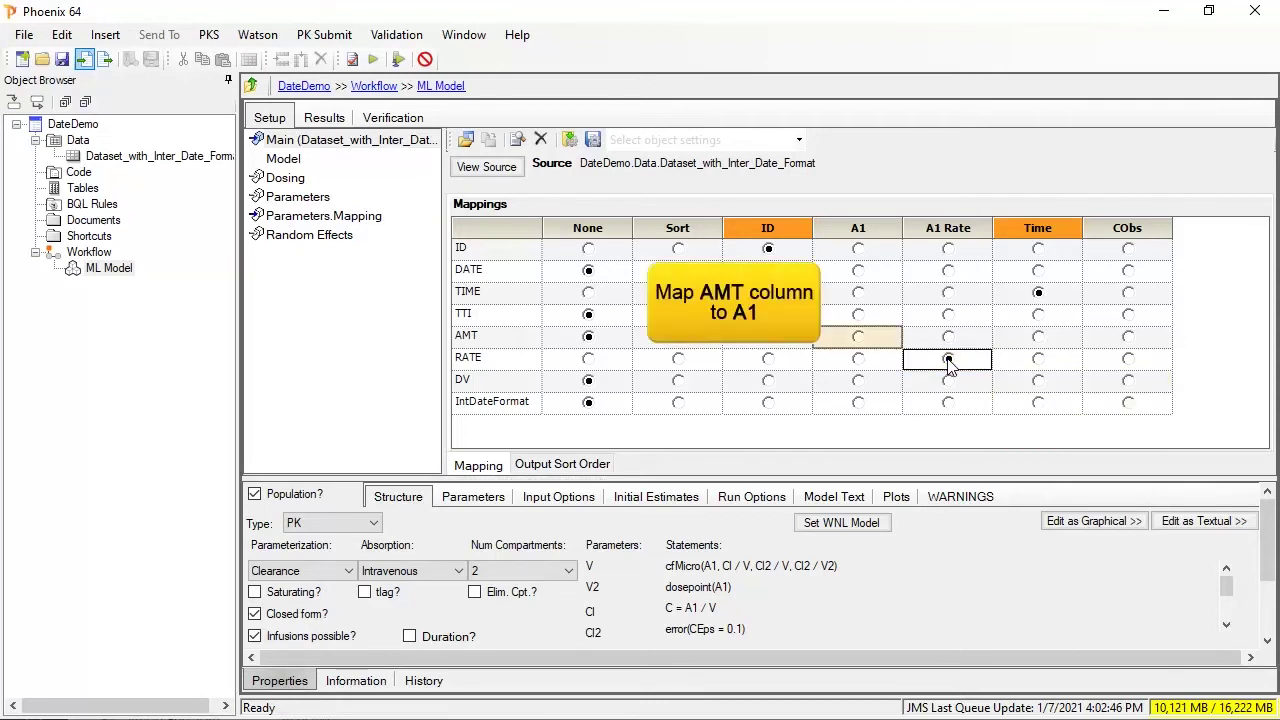
{"action": "left_click", "coordinate": [858, 338]}
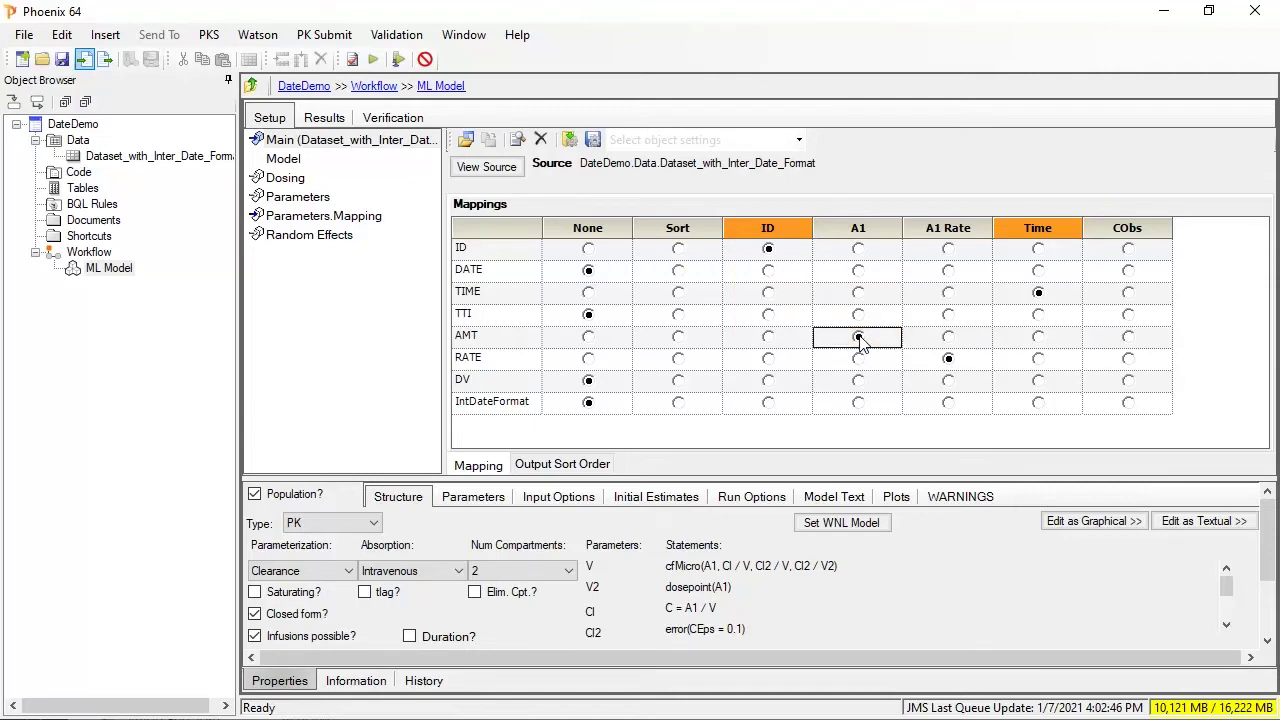
{"action": "left_click", "coordinate": [1128, 381]}
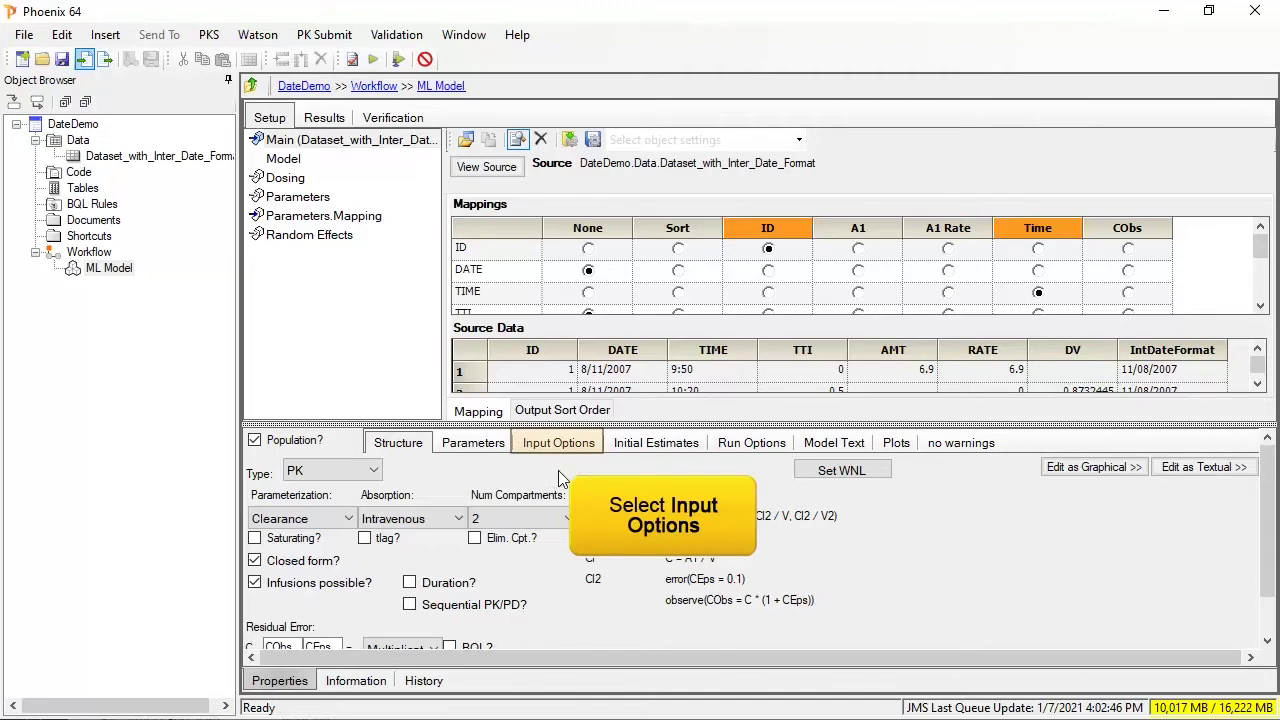
Step: Enable the Date input option with the Month-Day-Year (U.S.) format and select the DATE column in the source data
{"action": "left_click", "coordinate": [574, 448]}
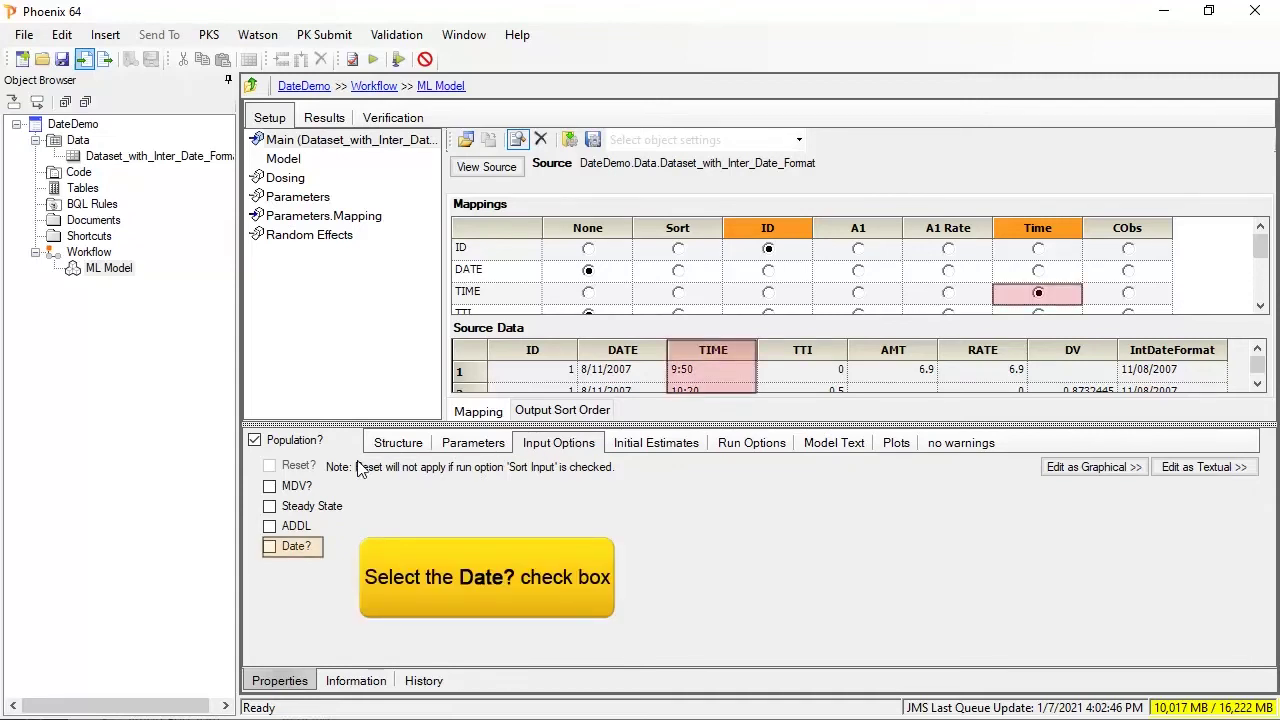
{"action": "left_click", "coordinate": [269, 546]}
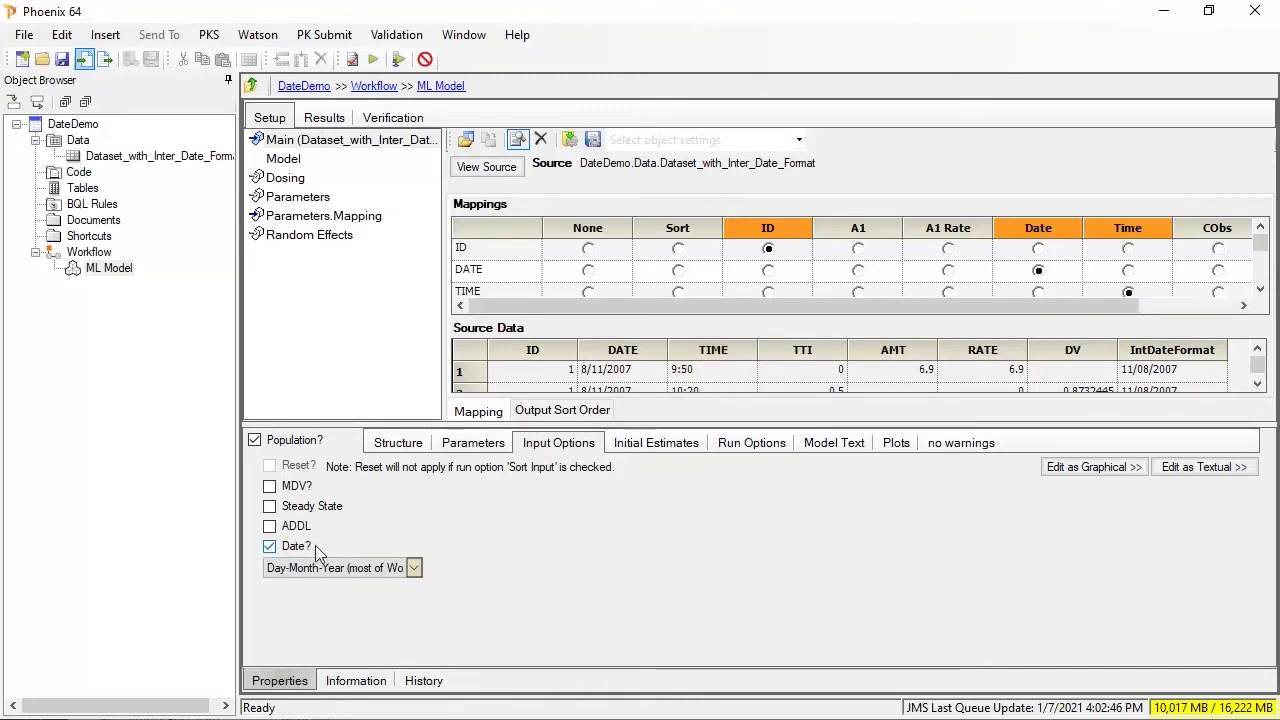
{"action": "left_click", "coordinate": [413, 568]}
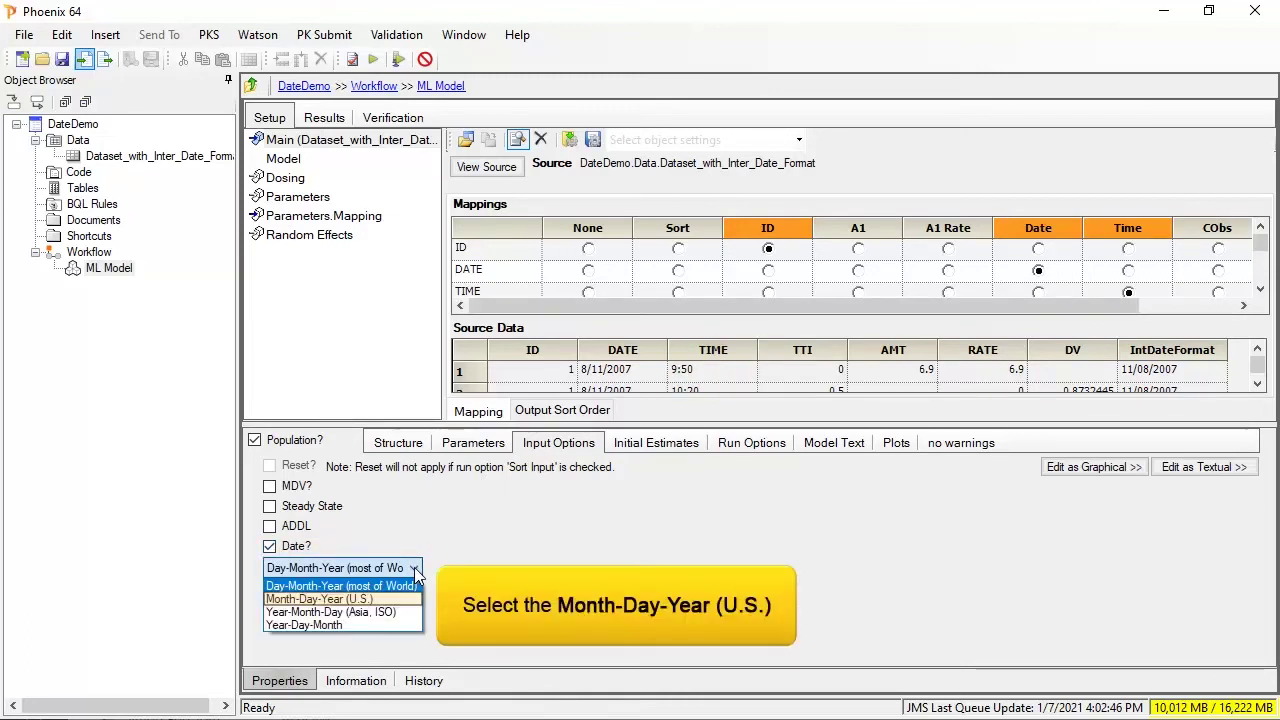
{"action": "left_click", "coordinate": [390, 599]}
{"action": "left_click_drag", "start_coordinate": [680, 425], "coordinate": [688, 465]}
{"action": "left_click", "coordinate": [649, 373]}
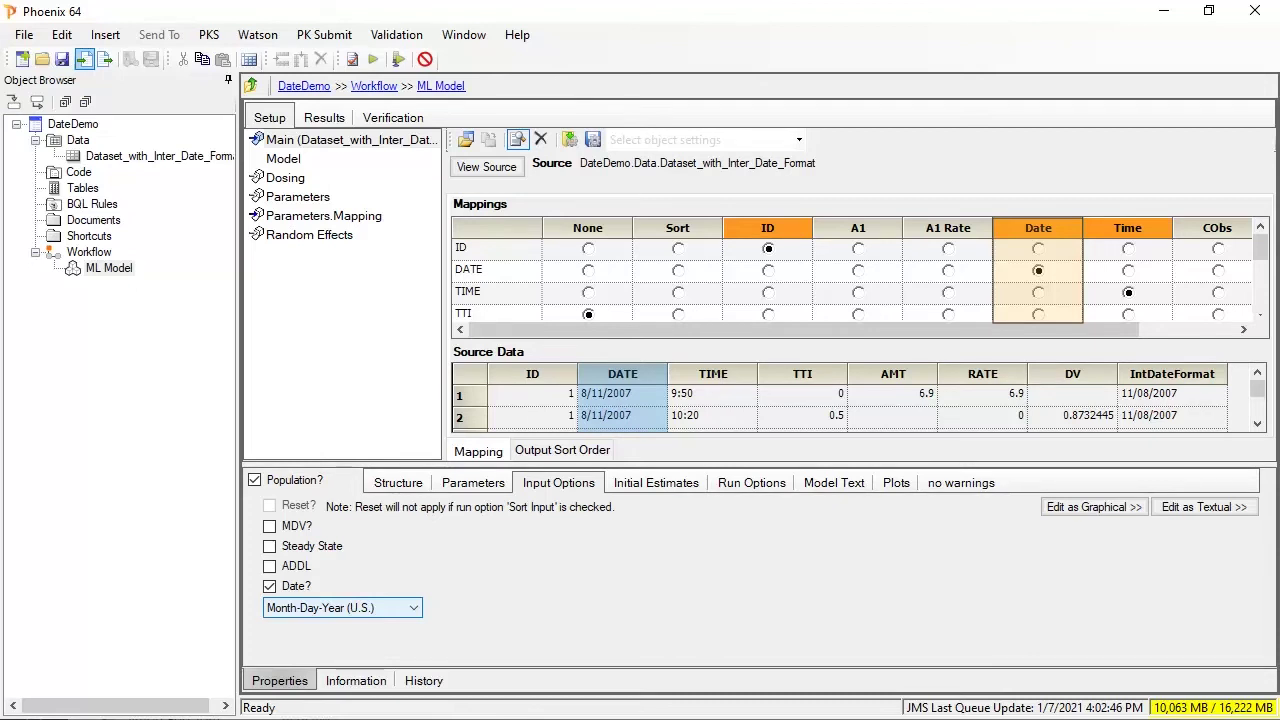
Step: Set the fixed-effect initial values tvV 4, tvV2 5, tvCl 0.01 and tvCl2 0.05, and the initial estimates plot duration to 3000
{"action": "left_click", "coordinate": [473, 482]}
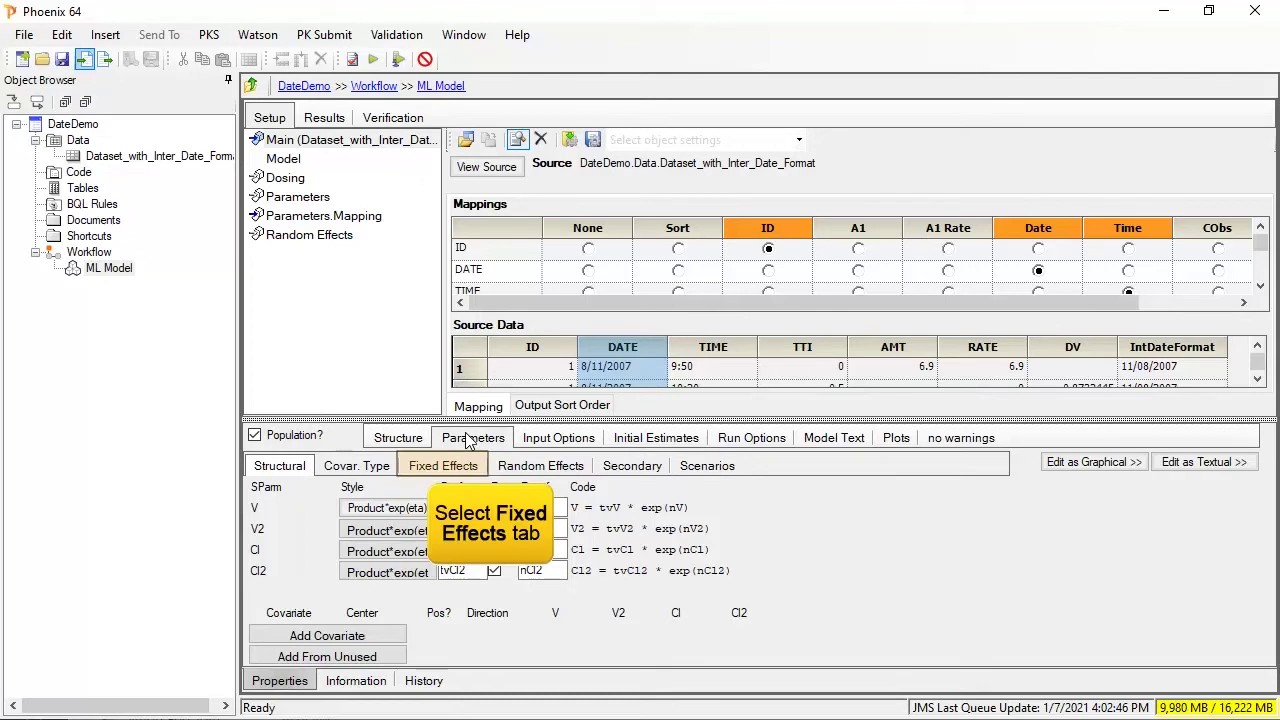
{"action": "left_click", "coordinate": [452, 468]}
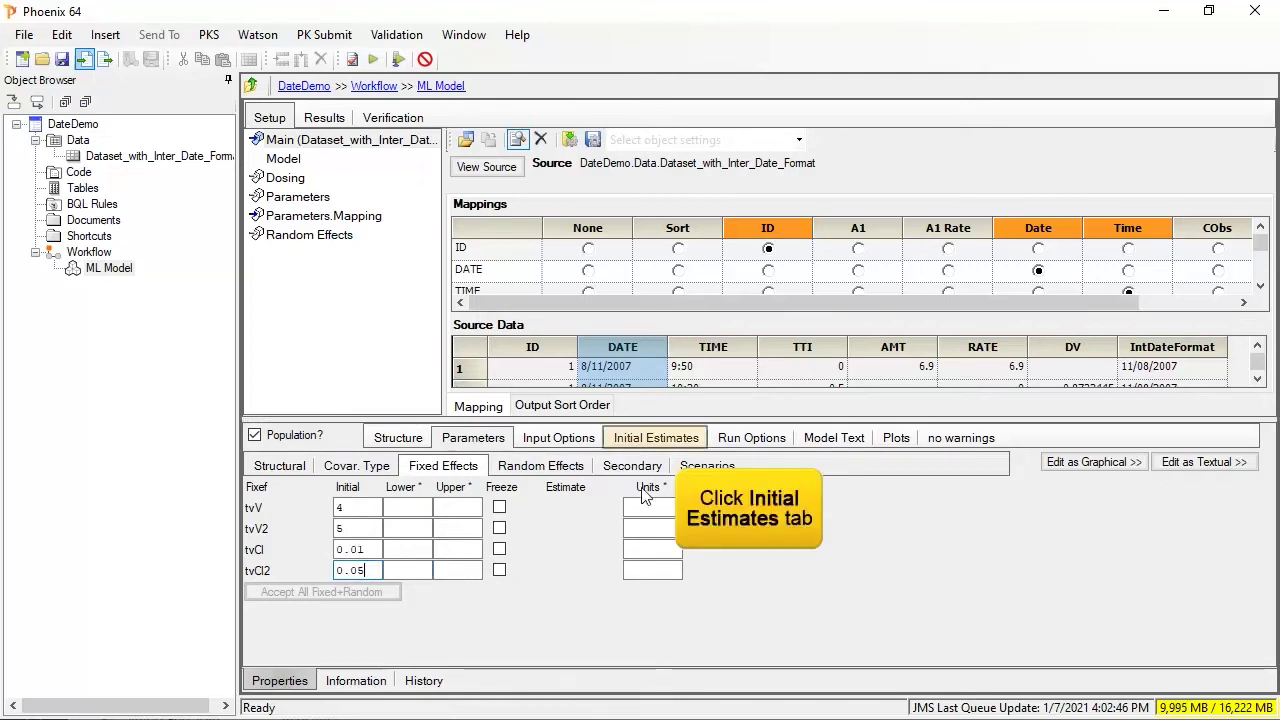
{"action": "left_click", "coordinate": [656, 438]}
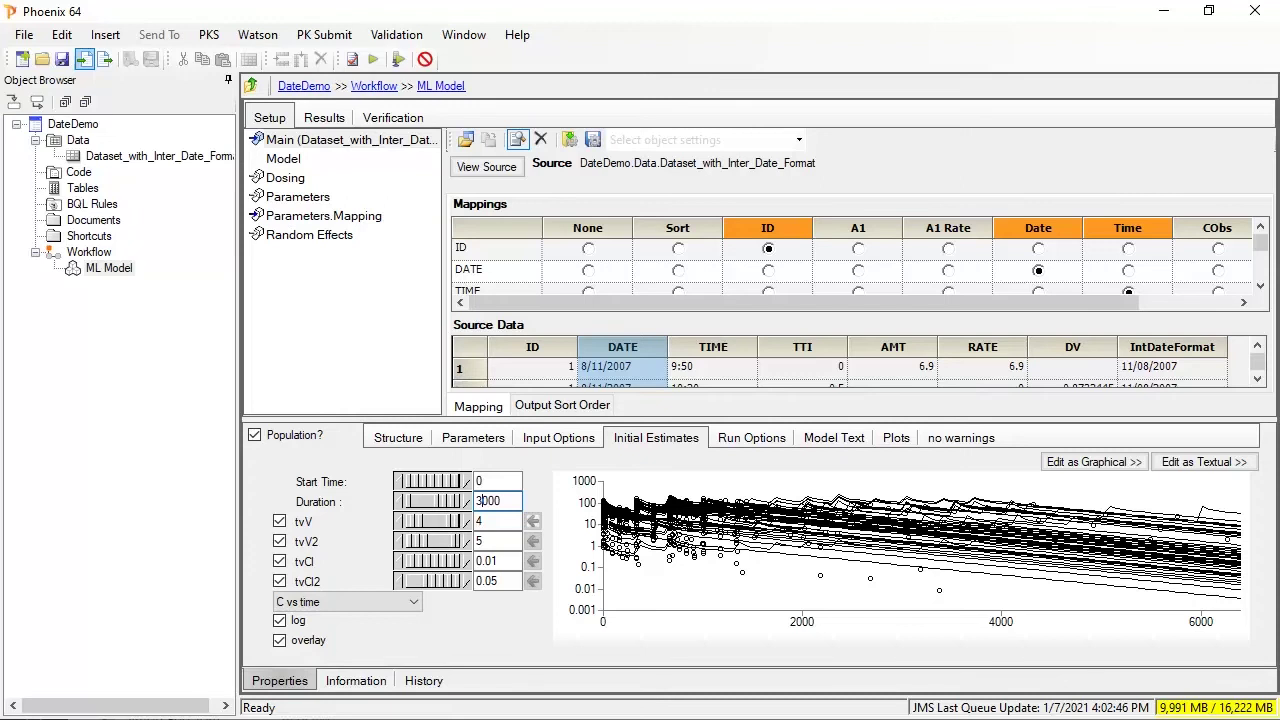
{"action": "key", "text": "Return"}
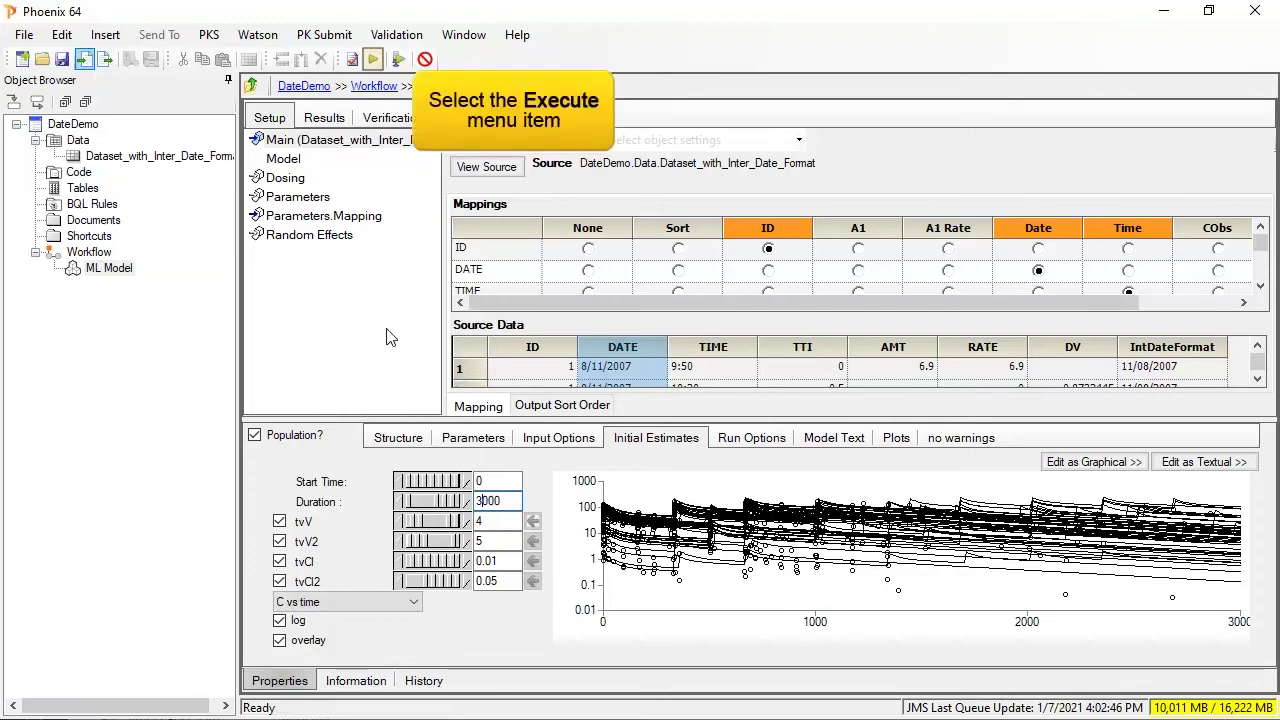
Step: Execute the ML model, dismiss the job status and open the Doses table in its output data
{"action": "left_click", "coordinate": [372, 59]}
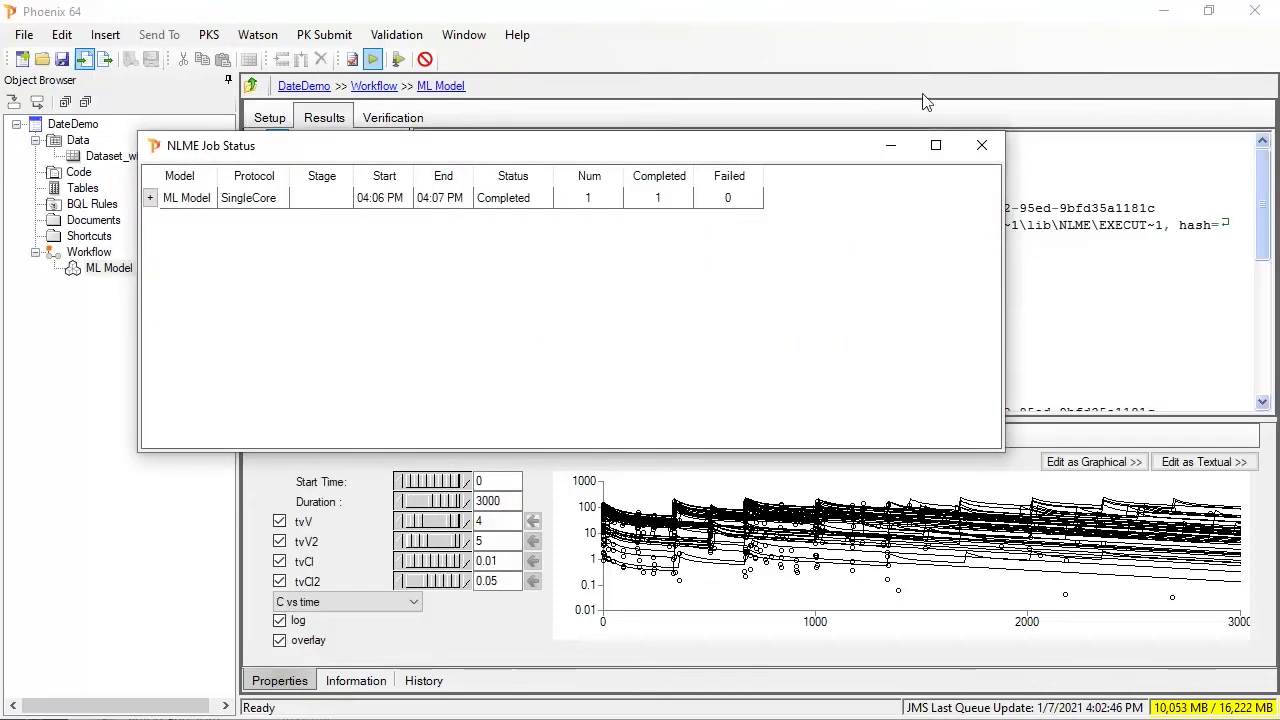
{"action": "left_click", "coordinate": [982, 146]}
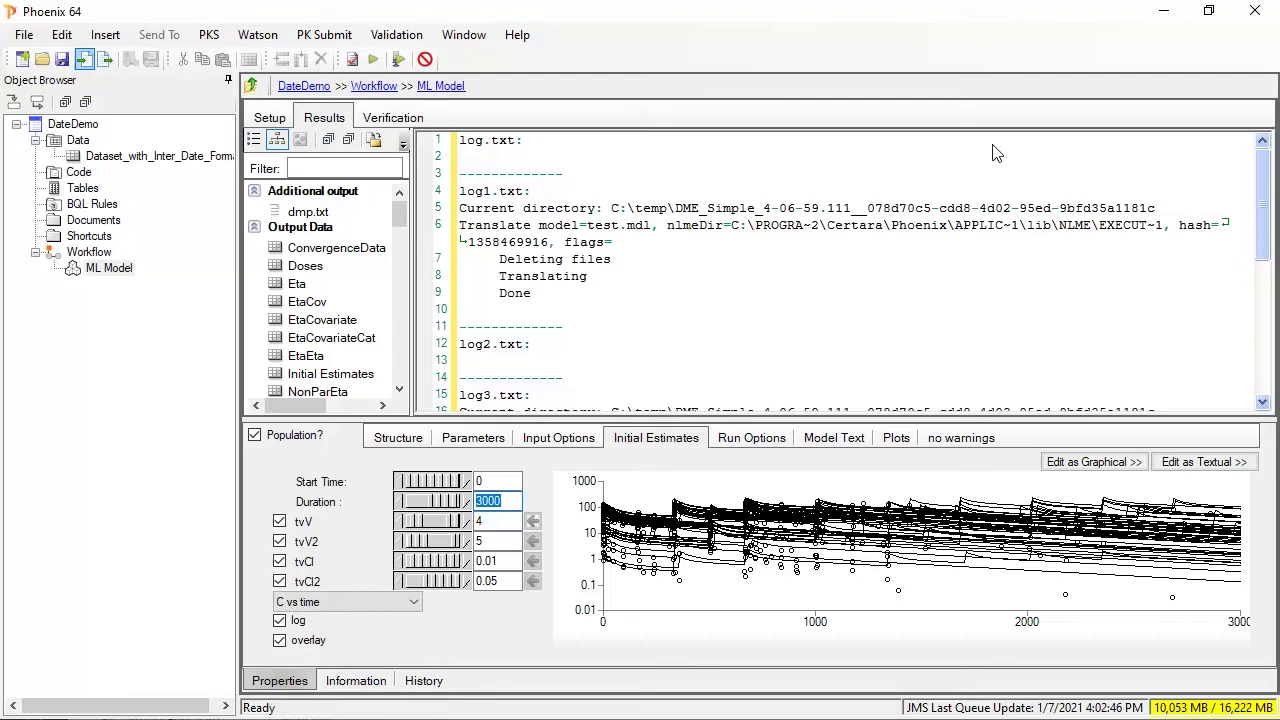
{"action": "left_click", "coordinate": [305, 266]}
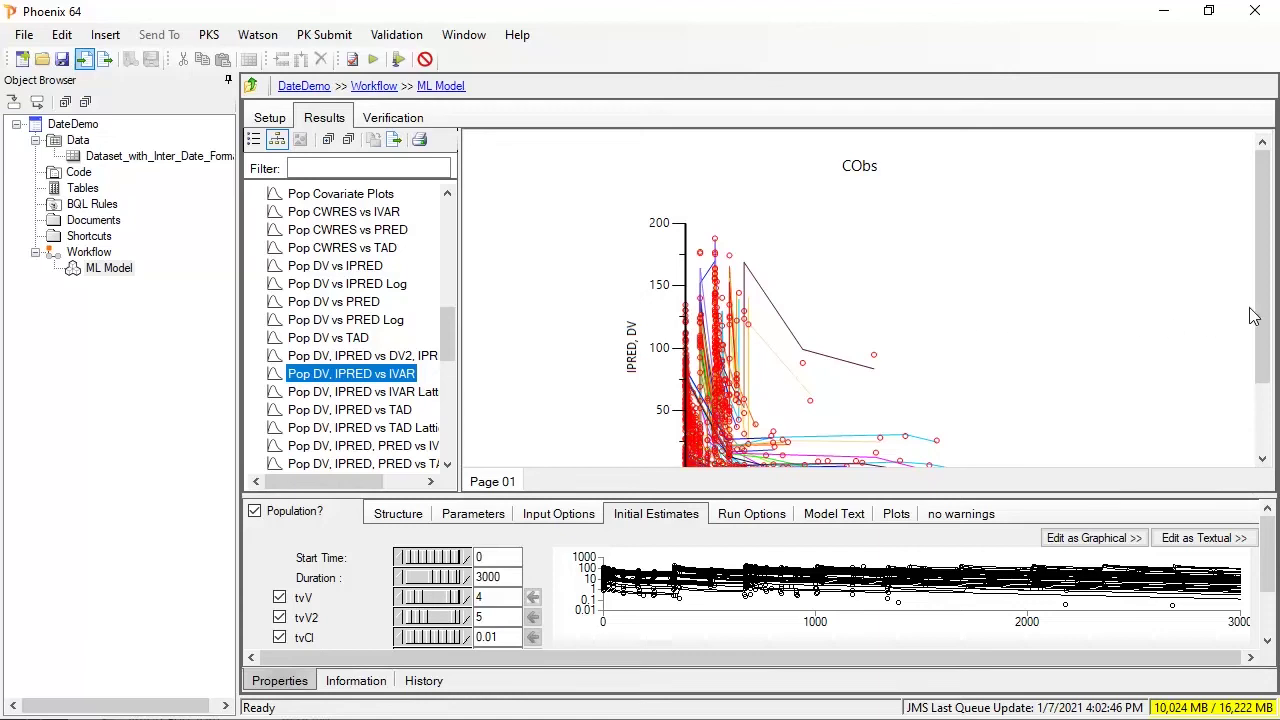
Step: Examine the result plots Pop DV, IPRED vs IVAR and Pop DV, IPRED vs TAD down to their horizontal axes
{"action": "scroll", "coordinate": [1263, 308], "scroll_direction": "down", "scroll_amount": 1}
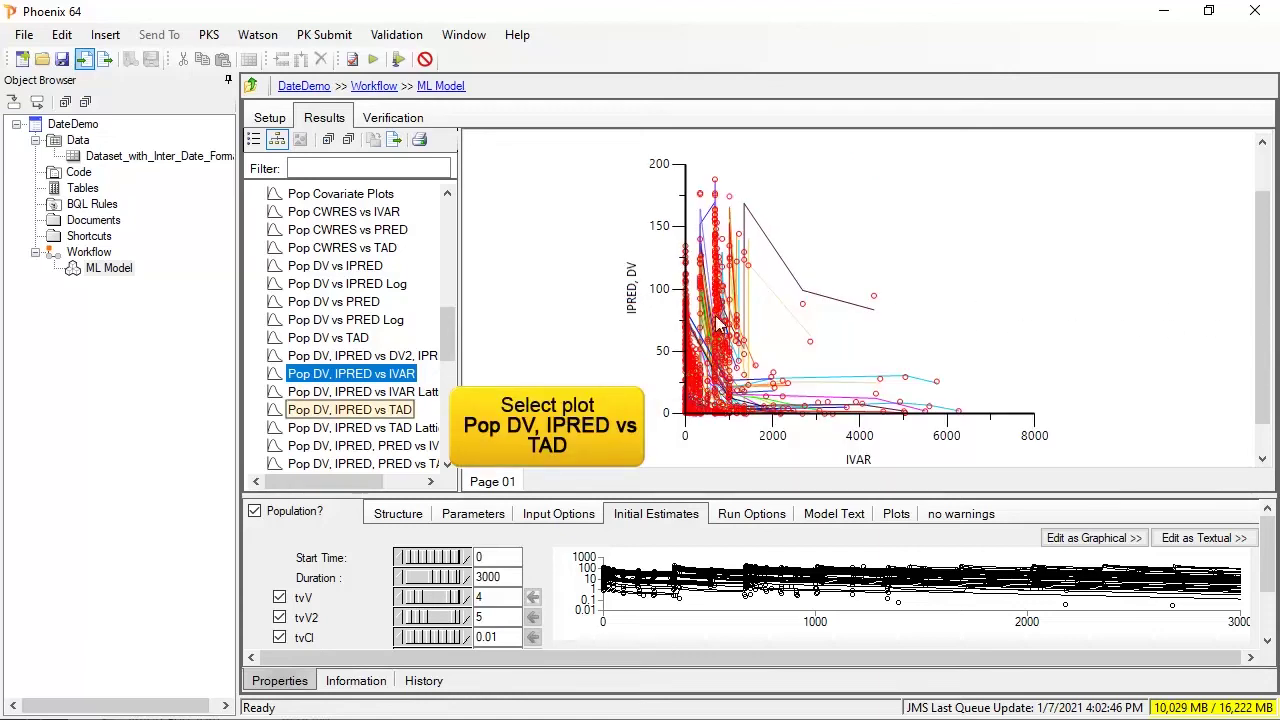
{"action": "left_click", "coordinate": [403, 410]}
{"action": "scroll", "coordinate": [1268, 240], "scroll_direction": "down", "scroll_amount": 1}
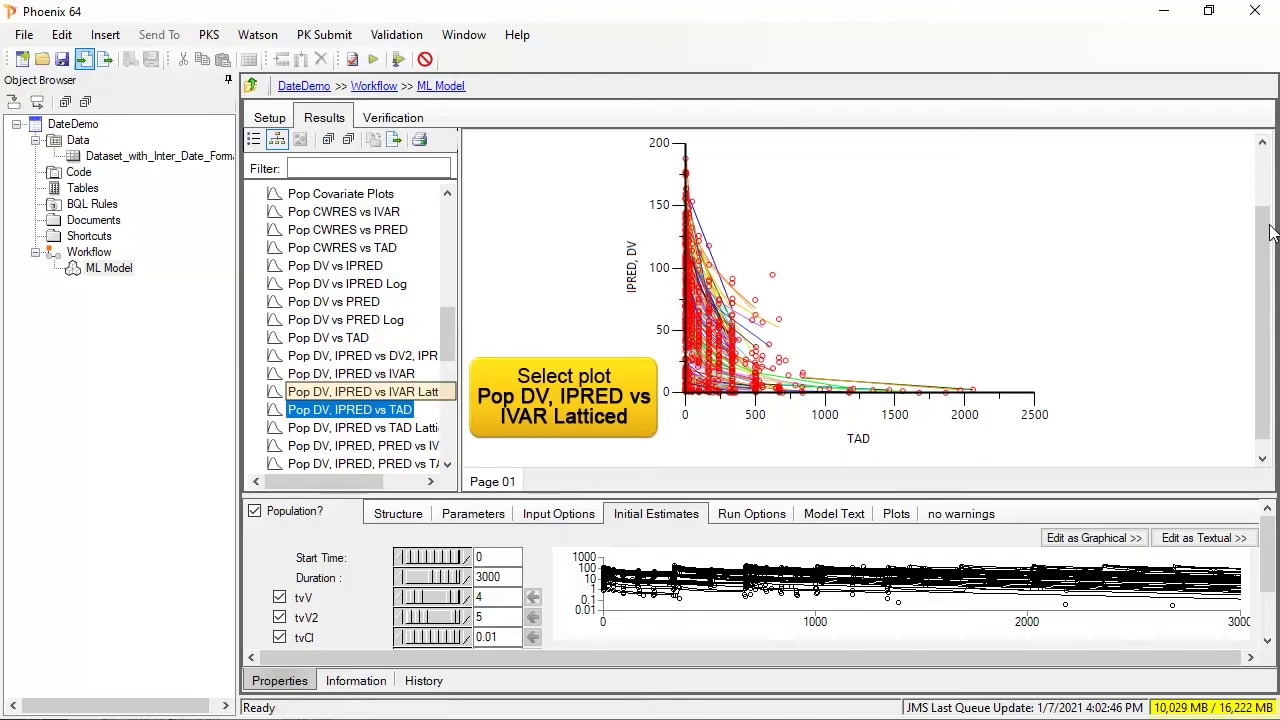
Step: Examine the individual profiles in the latticed plots of Pop DV, IPRED vs IVAR and vs TAD
{"action": "left_click", "coordinate": [390, 393]}
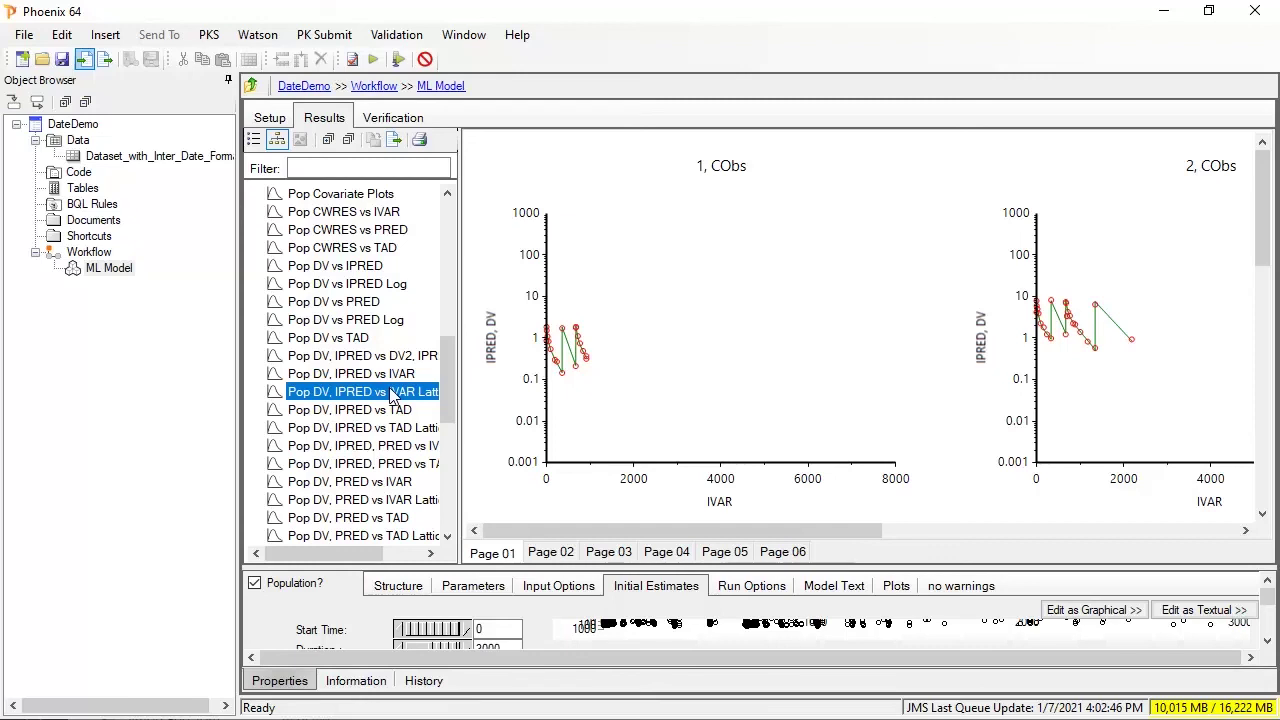
{"action": "scroll", "coordinate": [1267, 220], "scroll_direction": "down", "scroll_amount": 3}
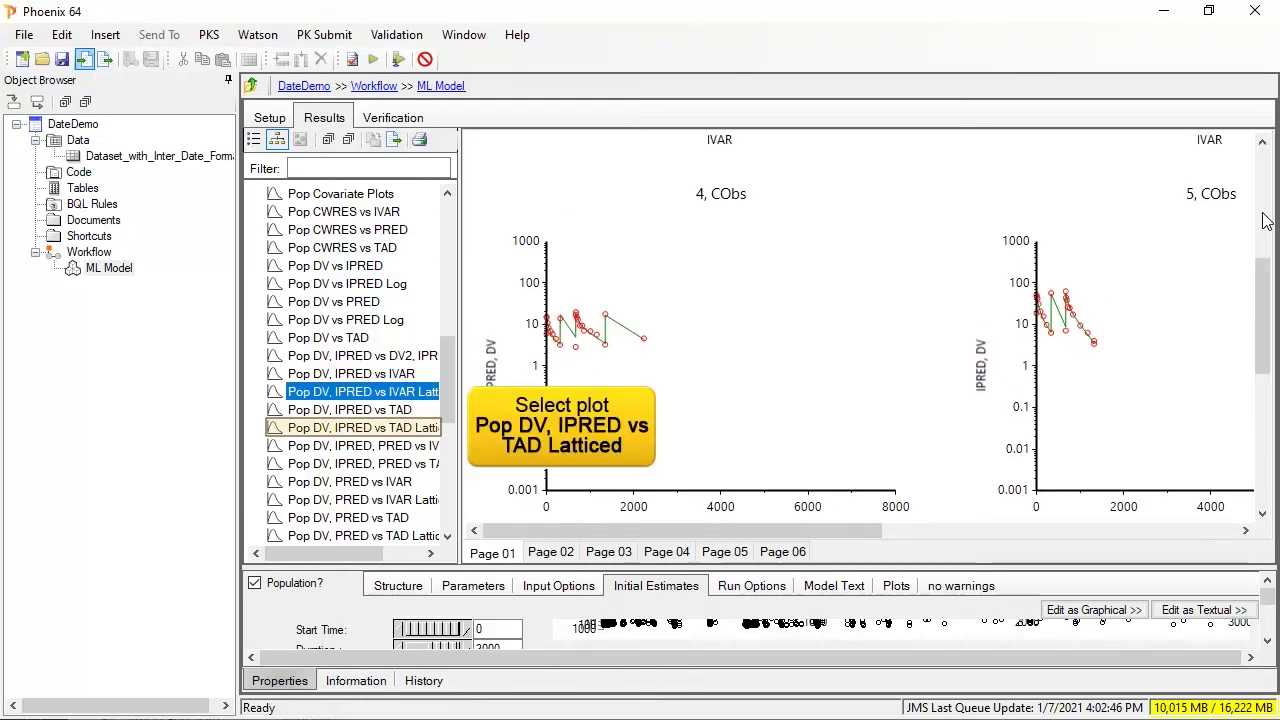
{"action": "left_click", "coordinate": [280, 428]}
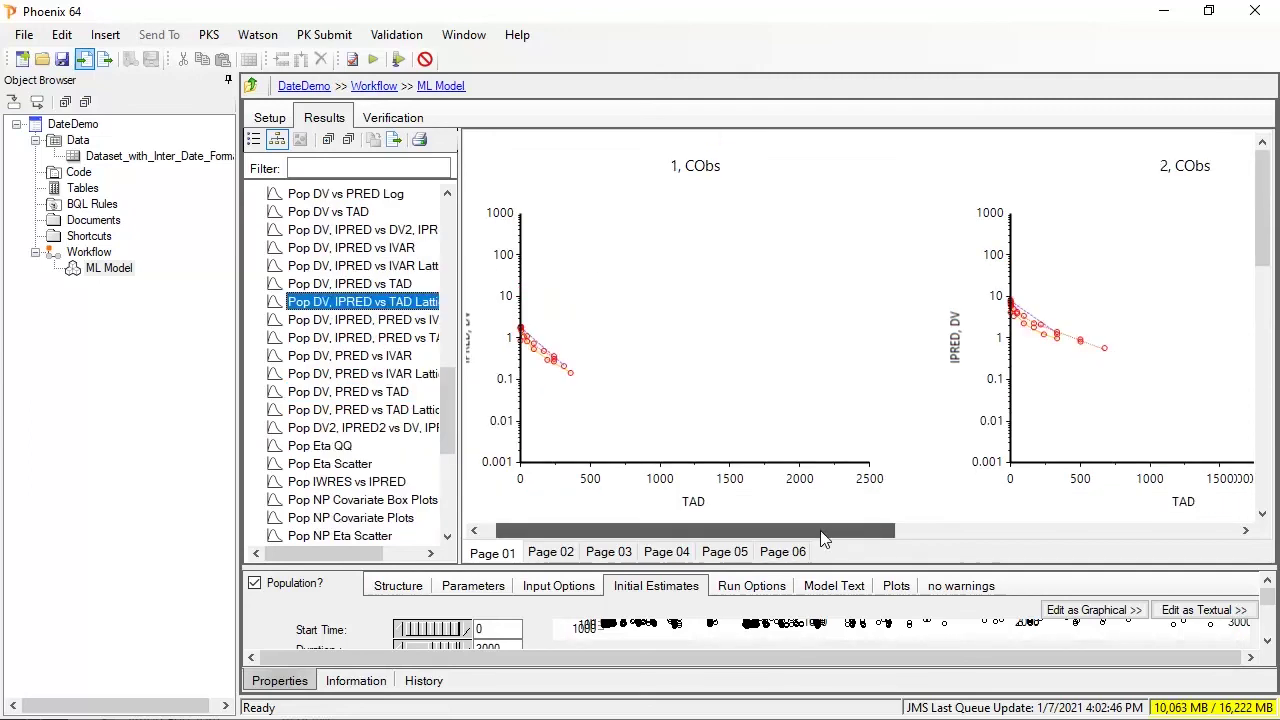
{"action": "left_click_drag", "start_coordinate": [905, 547], "coordinate": [793, 543]}
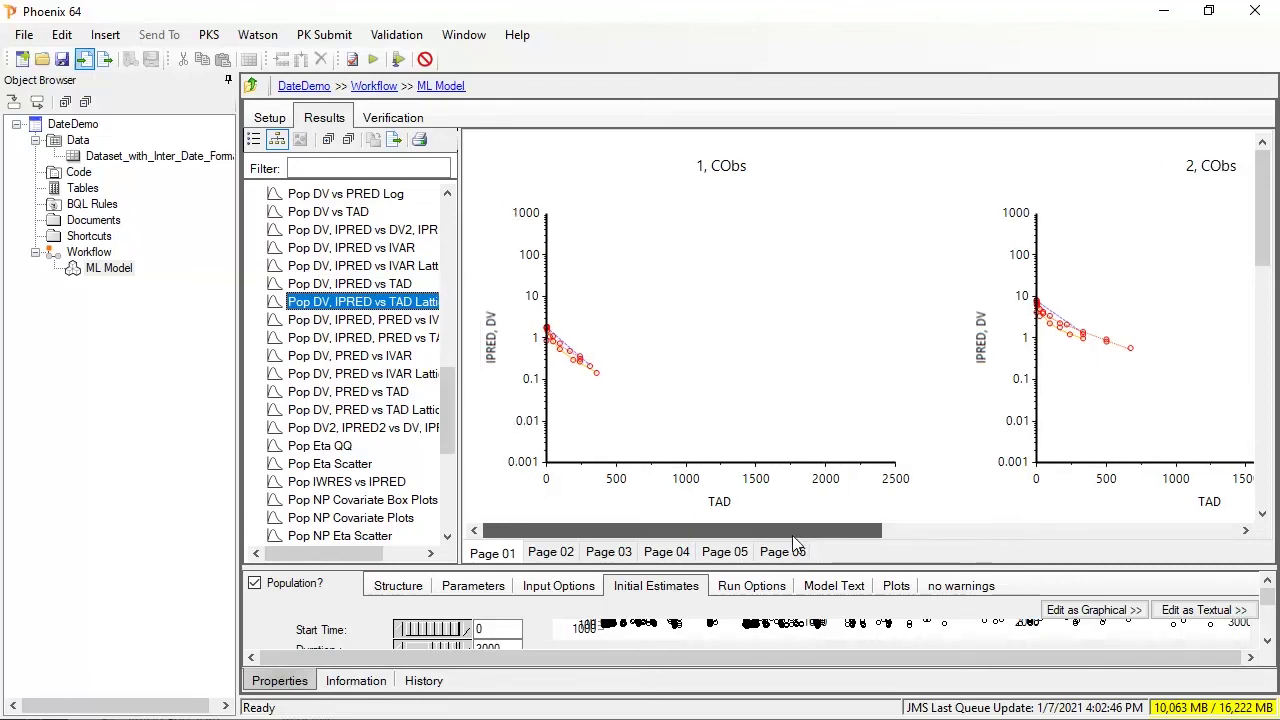